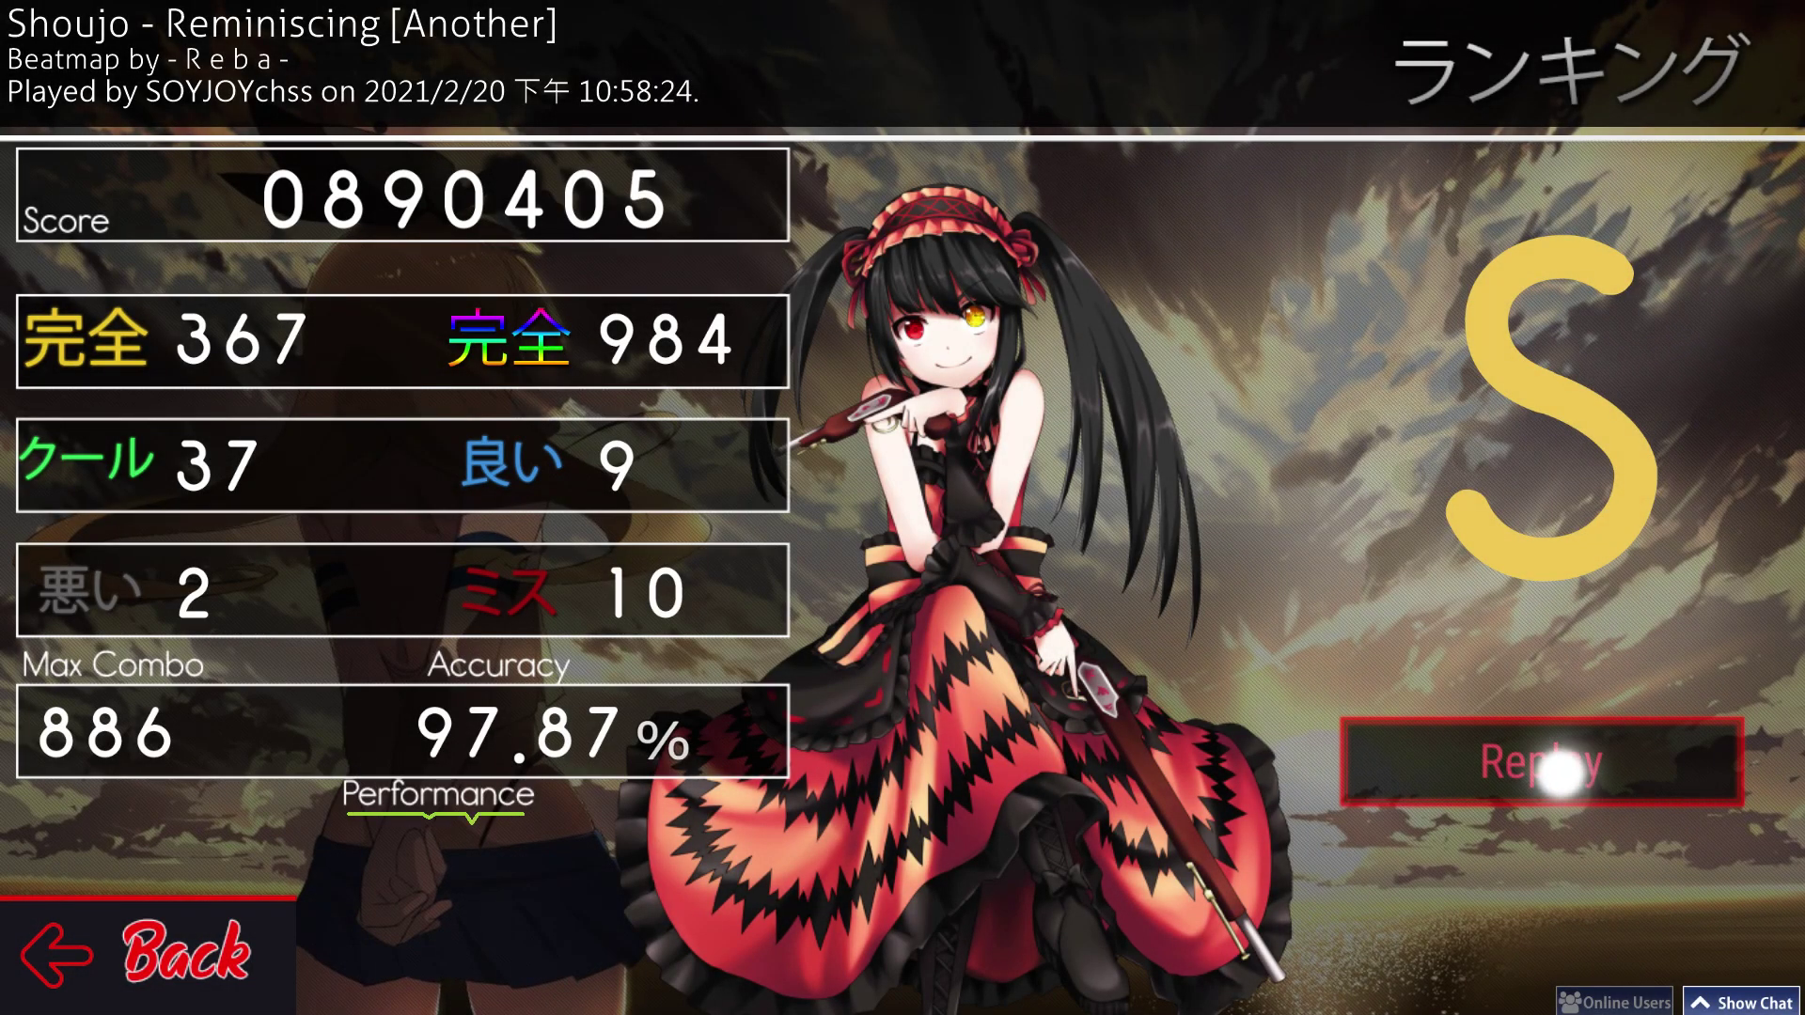
# Start the replay of the Shoujo - Reminiscing [Another] run from its ranking screen
pyautogui.click(1564, 769)
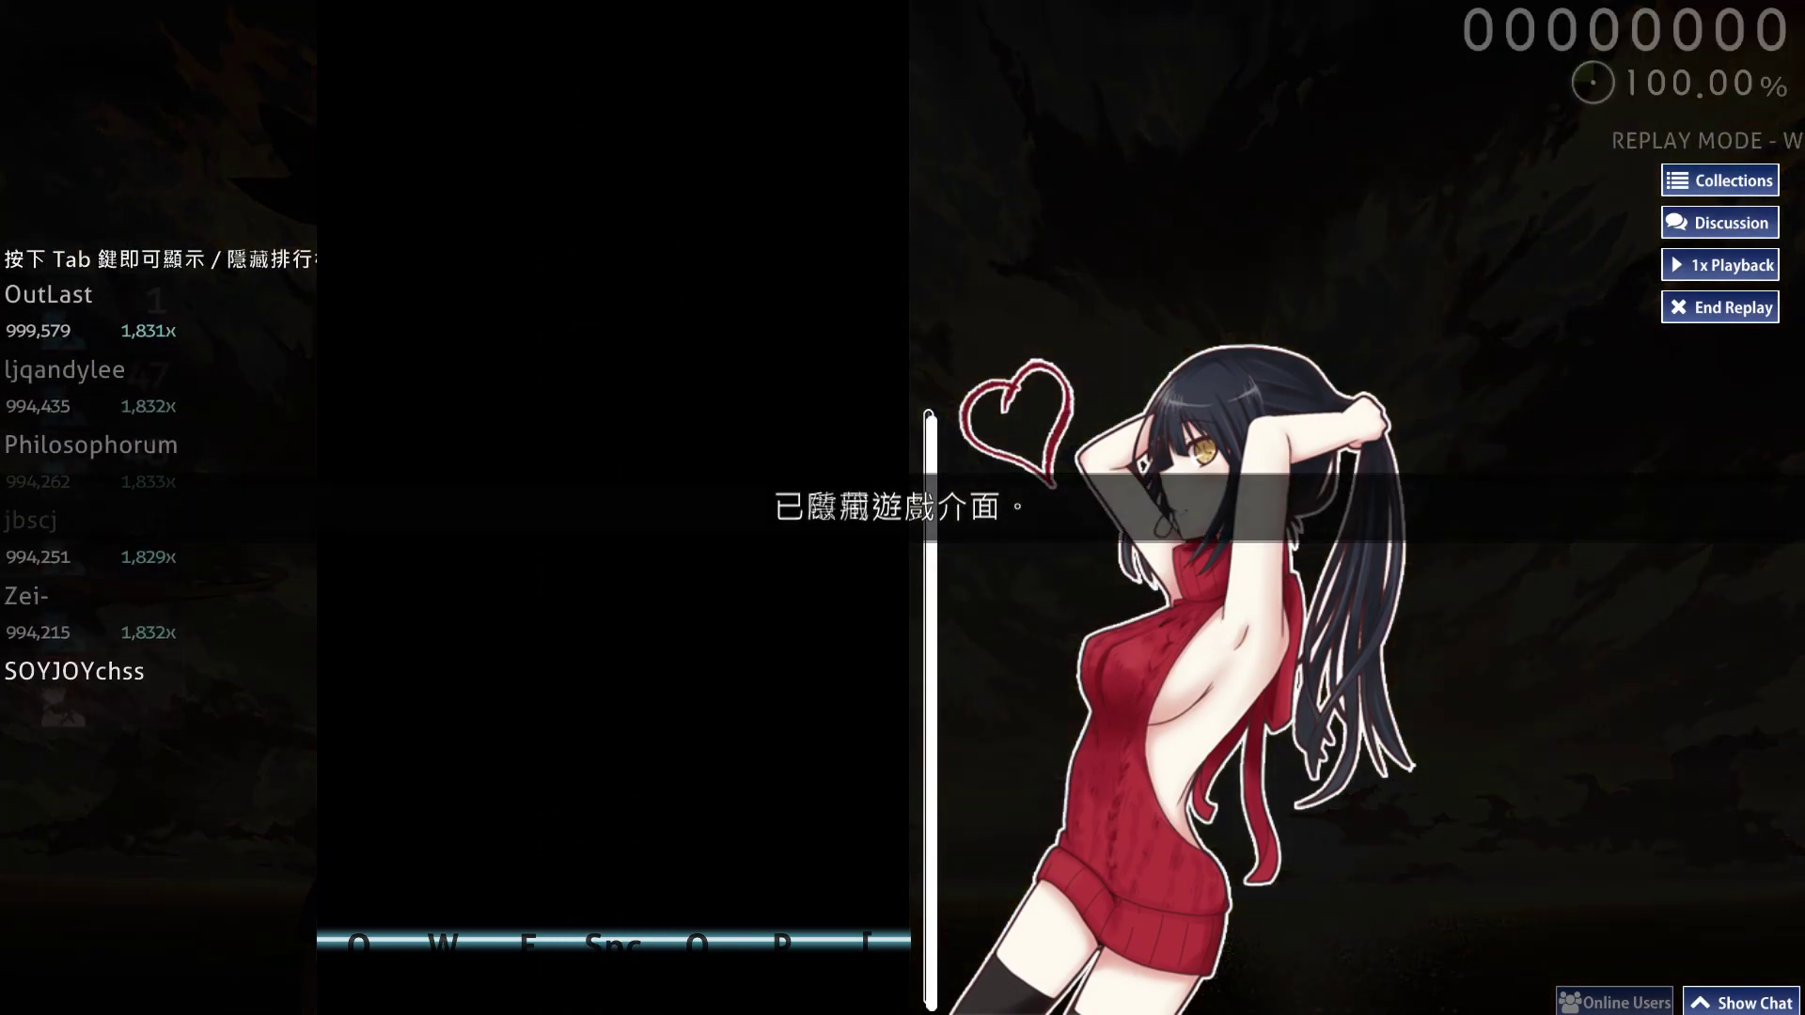